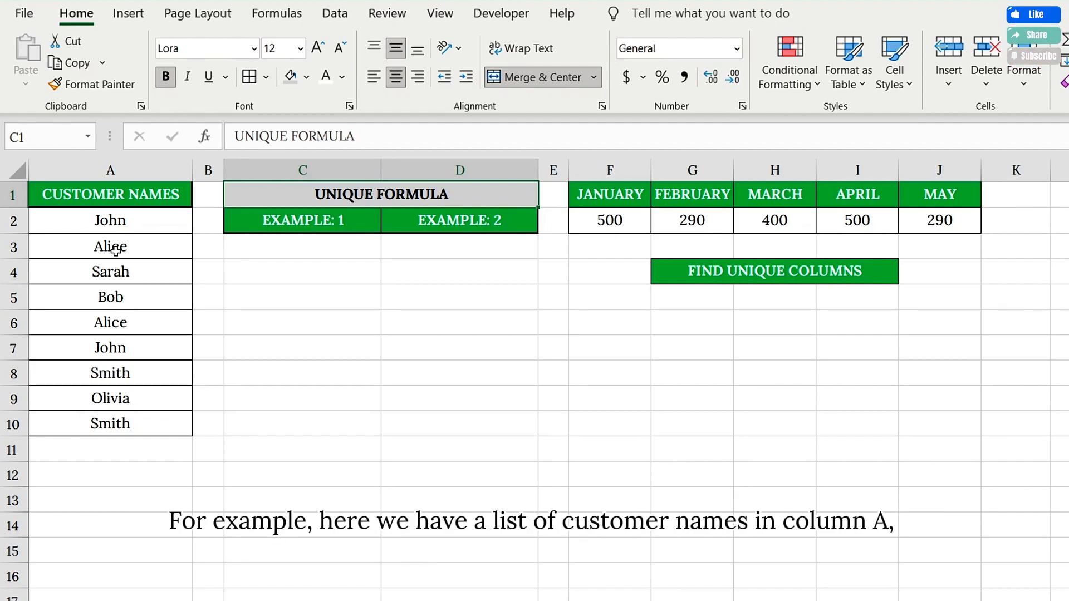
Review the customer names column, then abandon a first =UNIQUE( attempt in C5
click(119, 198)
click(115, 171)
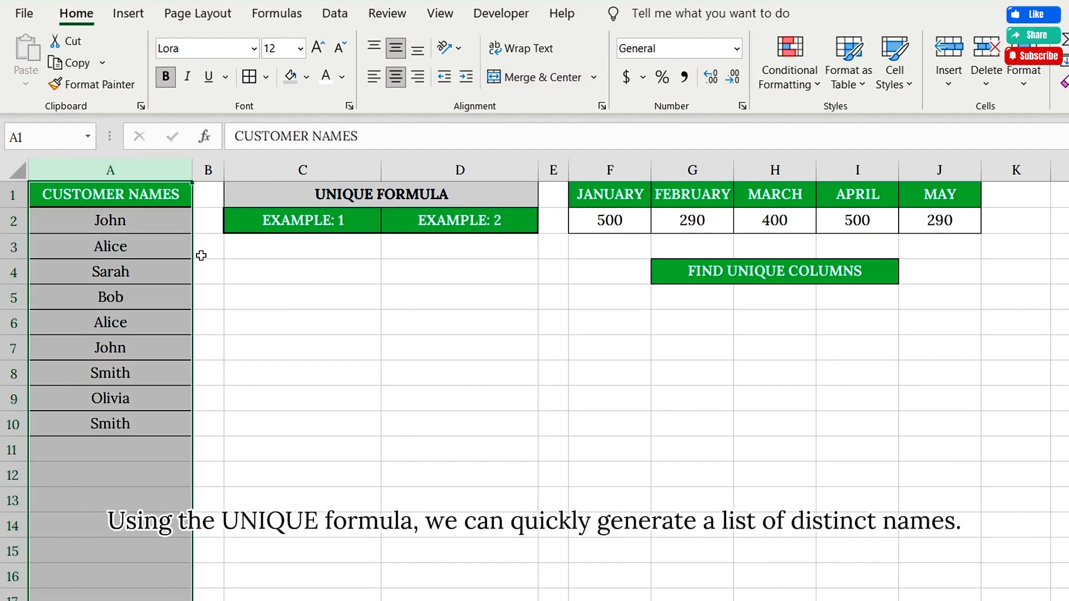
click(334, 197)
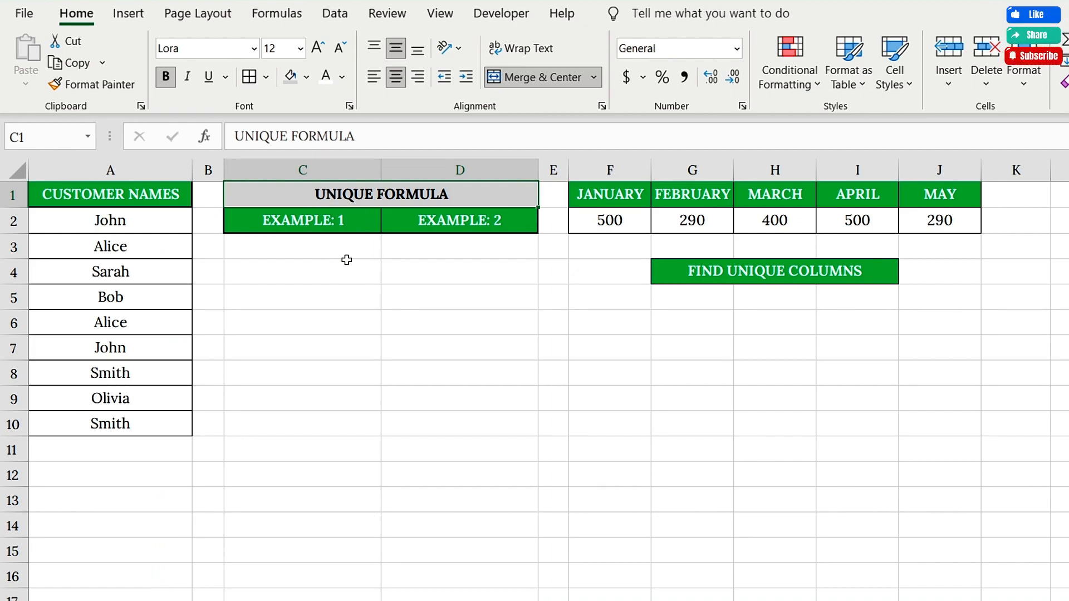
click(339, 298)
text(=UNIQUE()
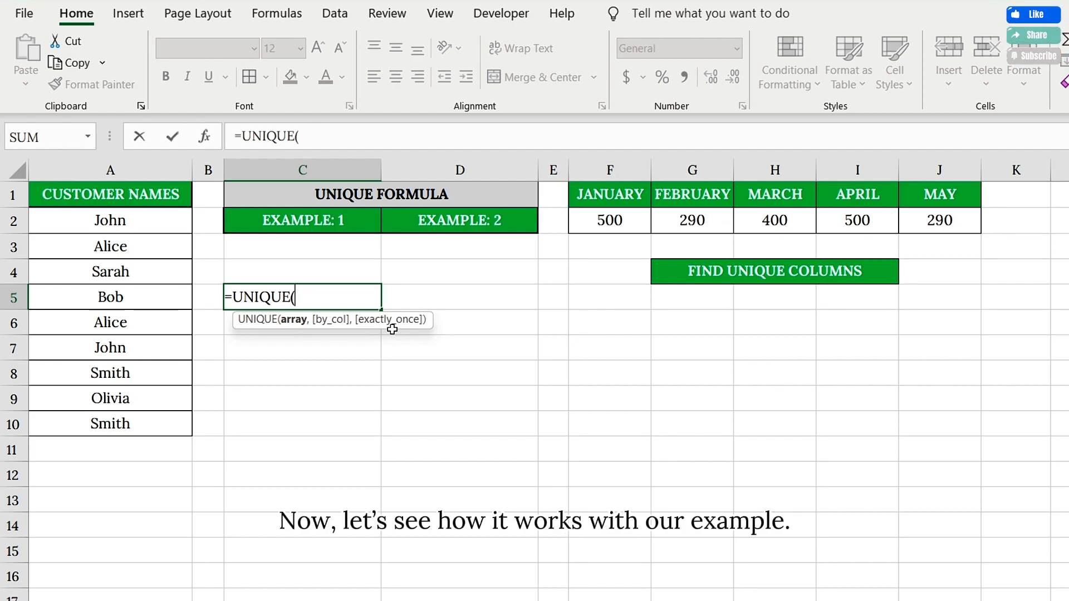
key(BackSpace)
key(Escape)
click(363, 202)
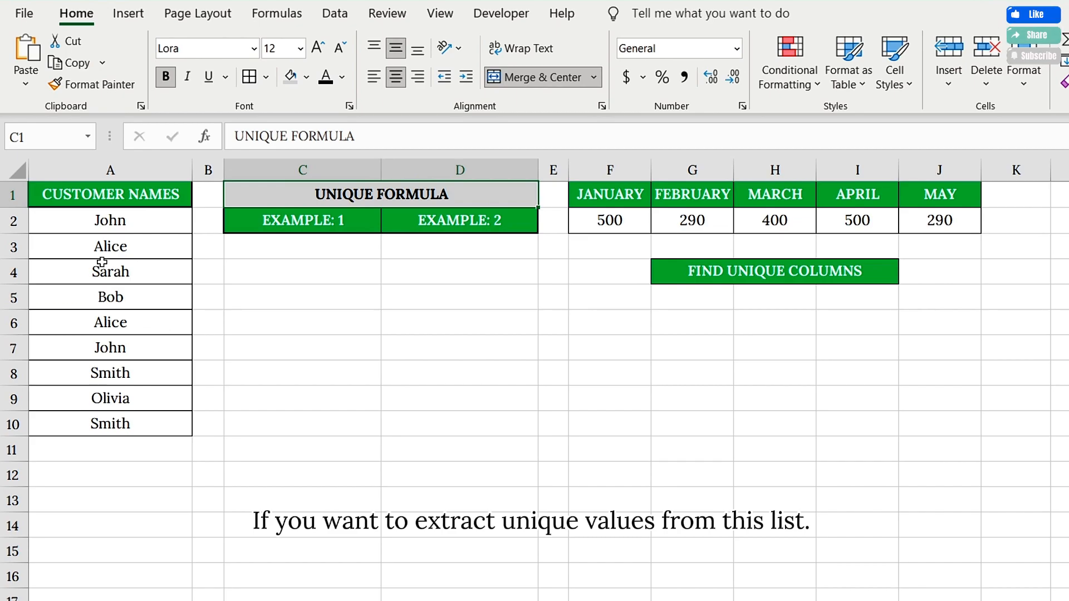
Enter =UNIQUE(A2:A10) in C3 to spill John, Alice, Sarah, Bob, Smith, Olivia
click(264, 246)
text(=UNIQUE)
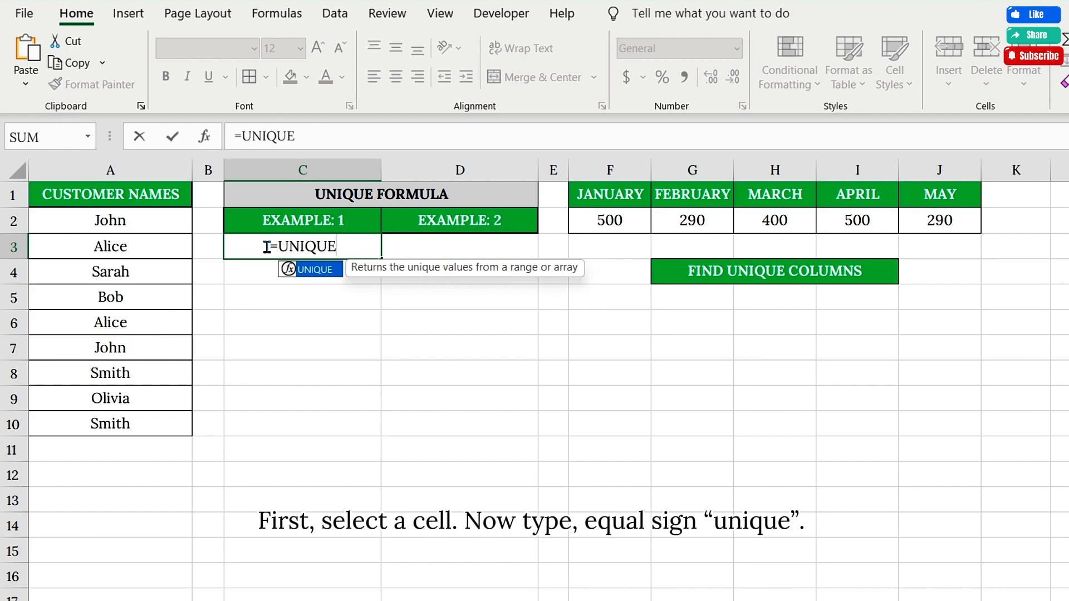
double_click(300, 270)
drag(146, 222, 140, 413)
text())
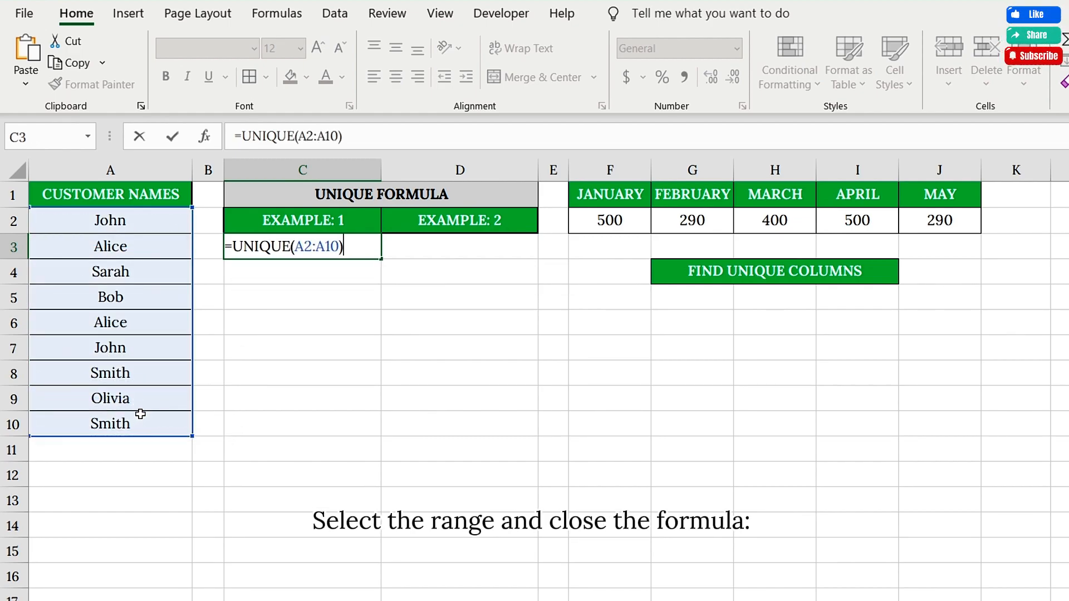
key(Return)
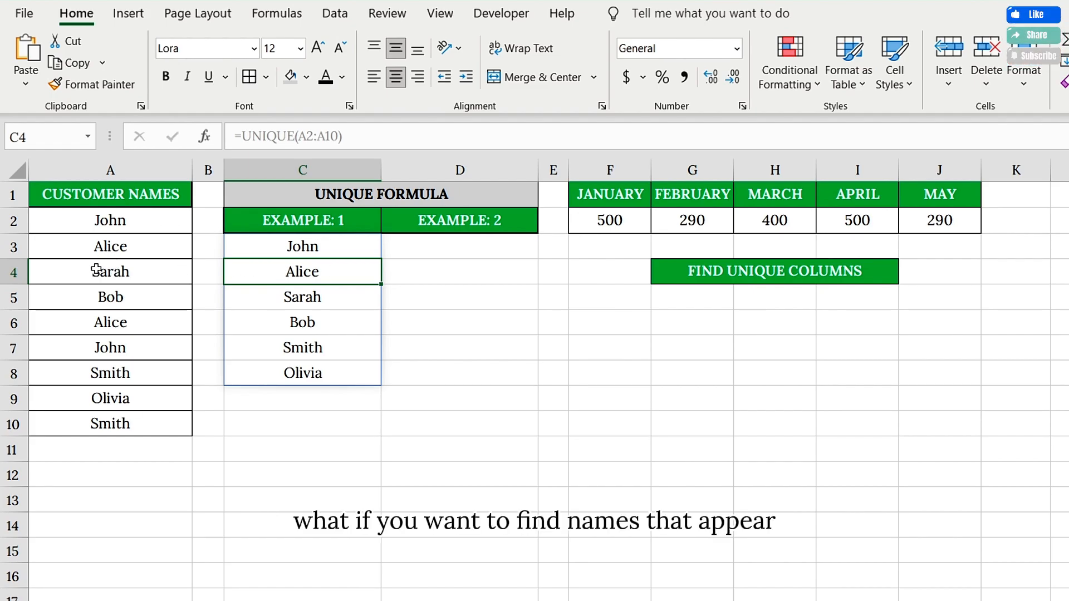
Build =UNIQUE(A2:A10,FALSE,TRUE) in D3, choosing FALSE and TRUE from the suggestions
click(117, 292)
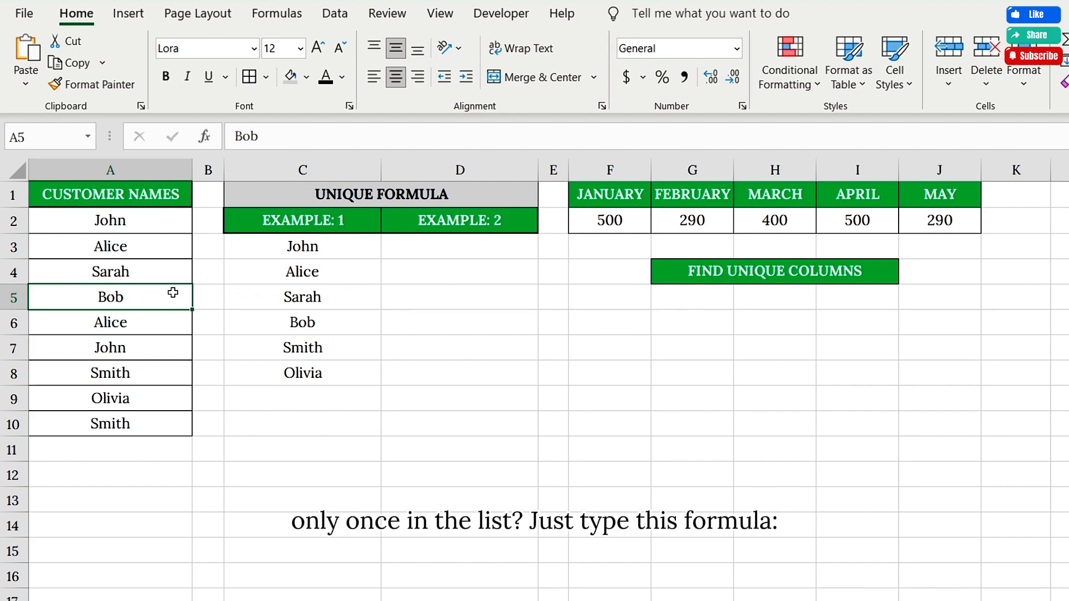
click(463, 249)
text(=UNIQUE()
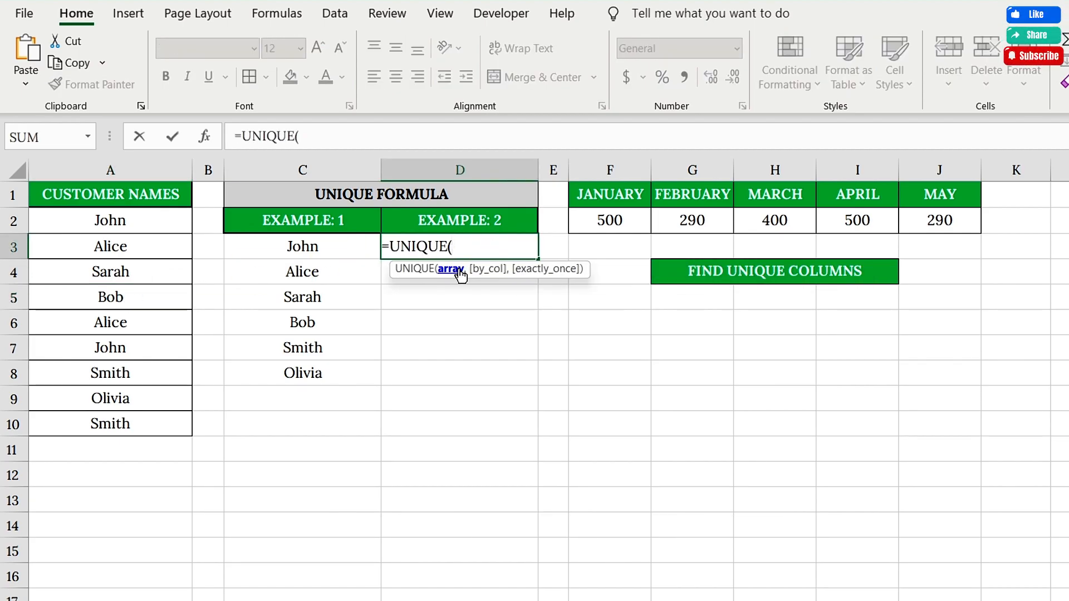
drag(111, 220, 136, 421)
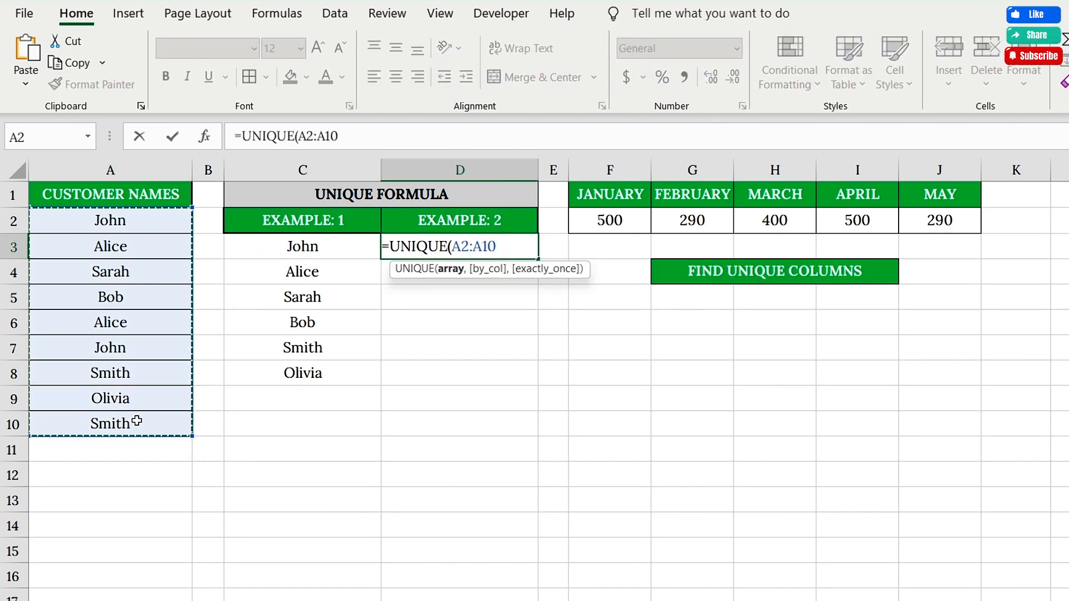
text(,)
double_click(539, 302)
text(,)
double_click(556, 286)
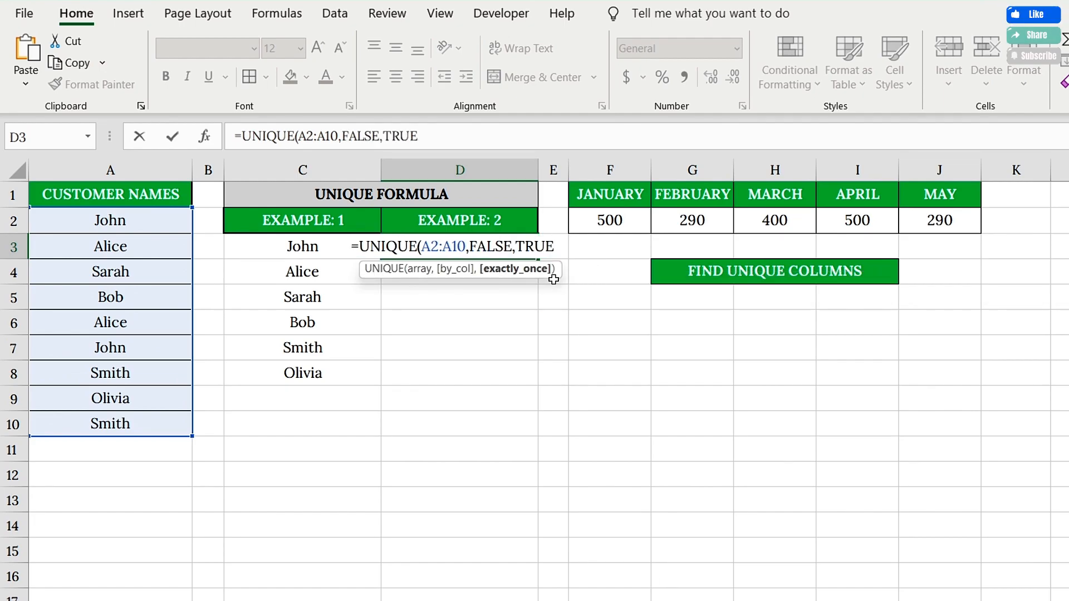
text())
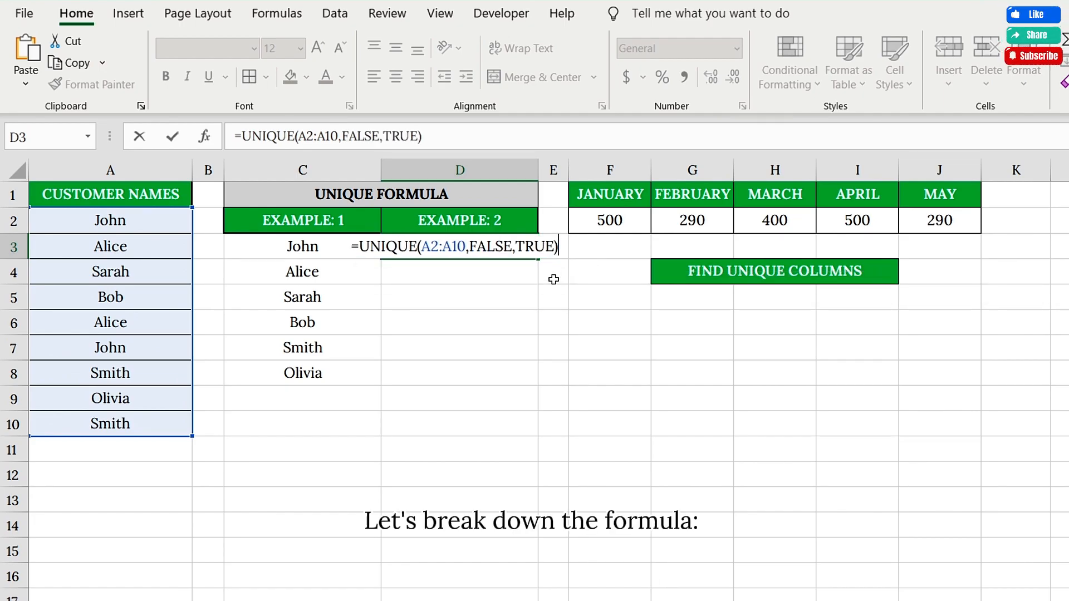
Highlight the range, FALSE and TRUE arguments, then commit to list Sarah, Bob and Olivia
drag(416, 245, 465, 247)
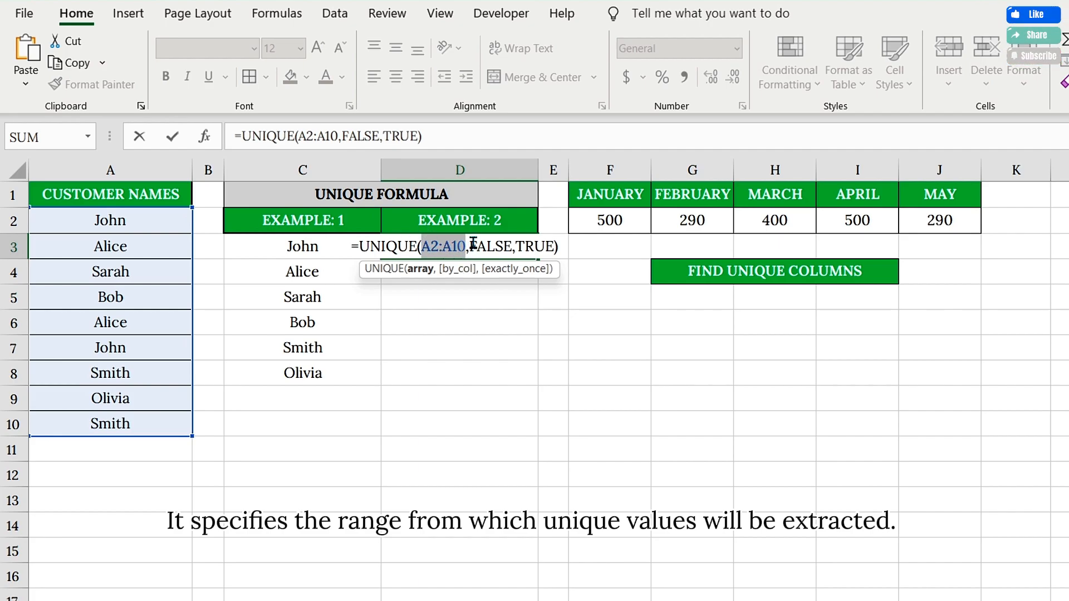
drag(469, 246, 517, 247)
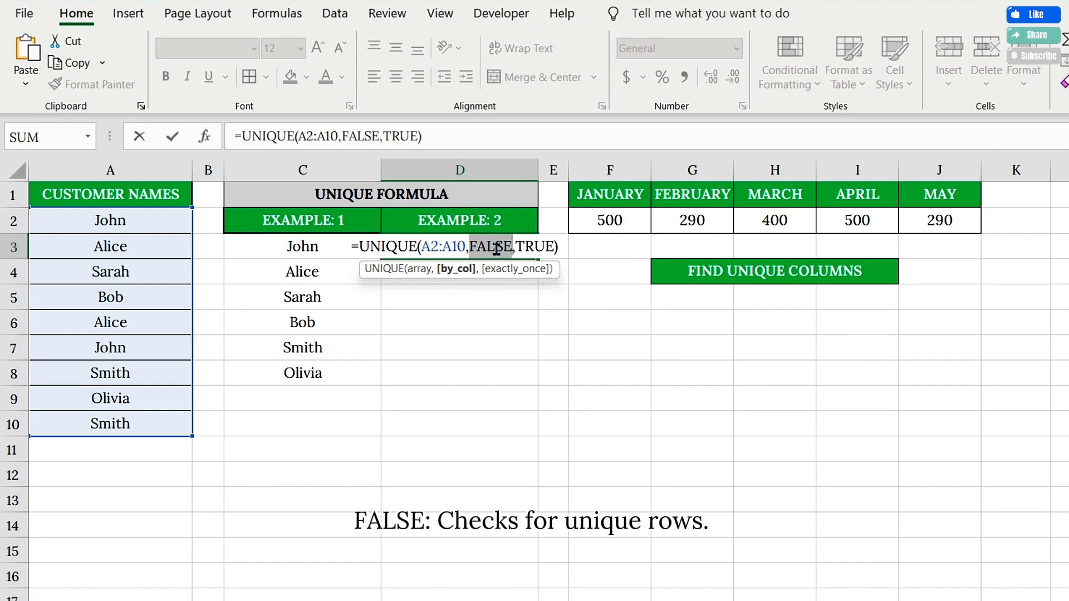
drag(515, 247, 556, 246)
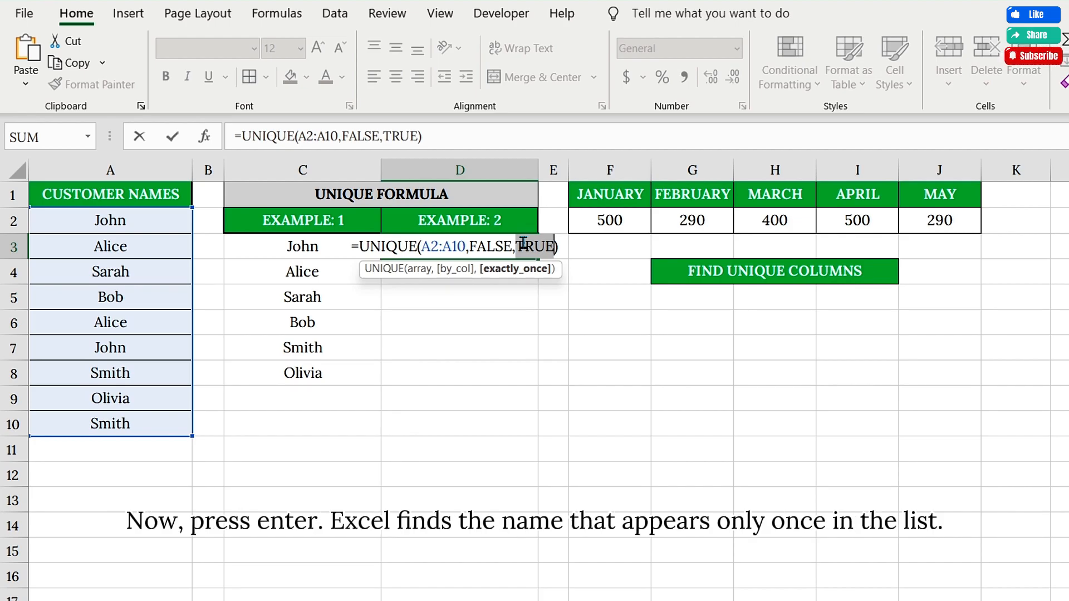
key(Return)
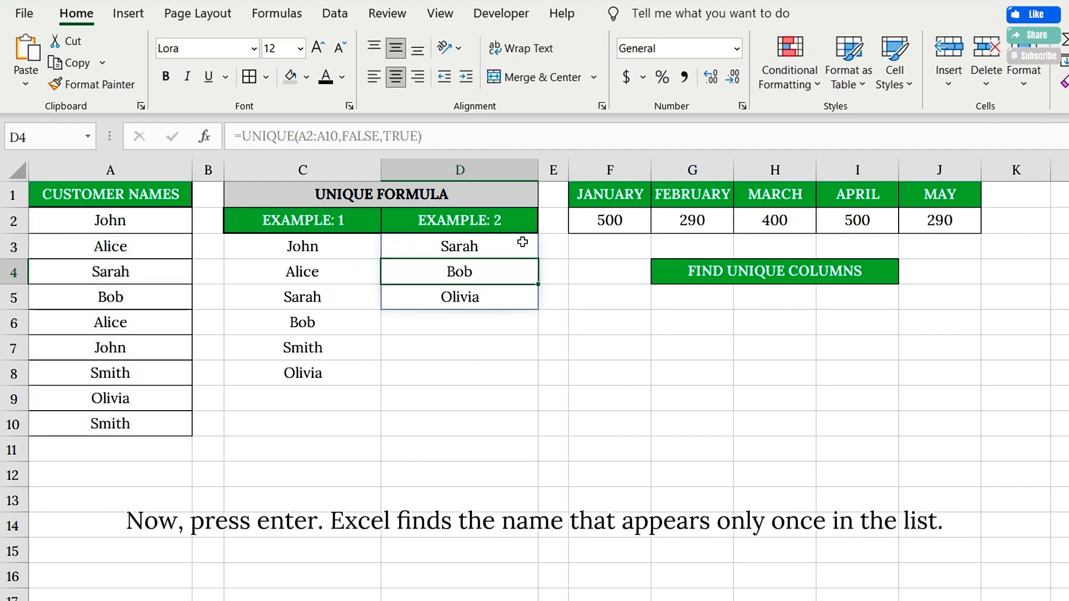
Enter =UNIQUE(F2:J2,TRUE) in G5 to return the unique monthly columns
click(496, 246)
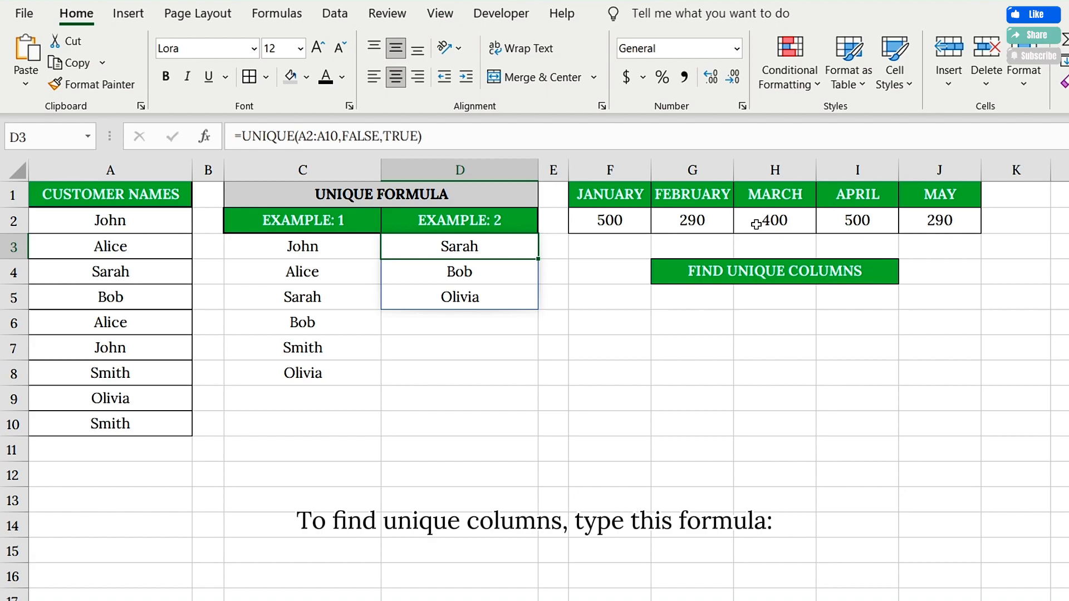
click(692, 301)
text(=UNIQUE()
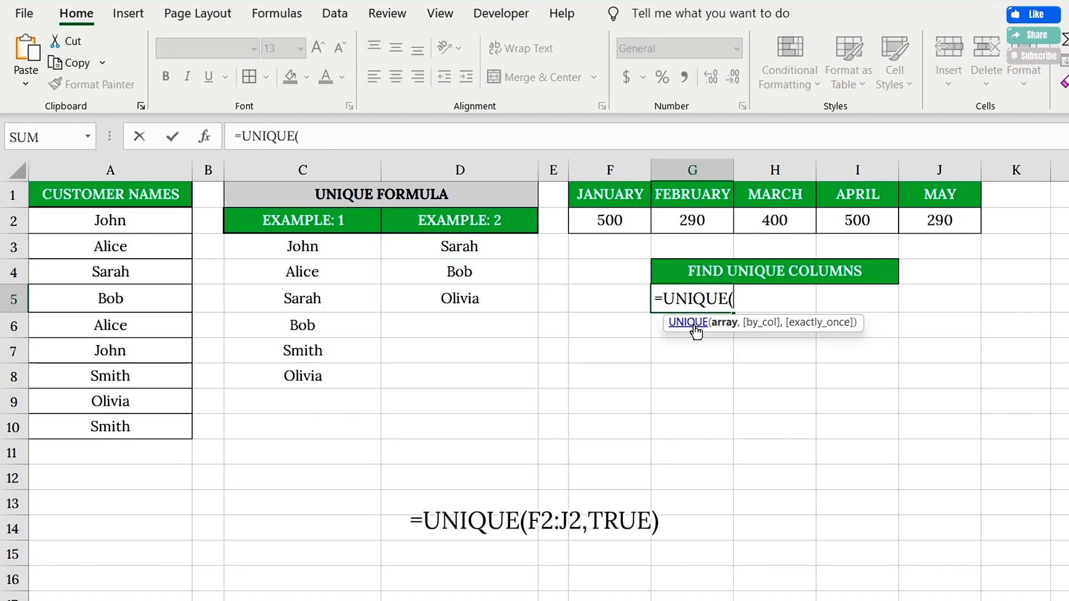
drag(601, 220, 921, 223)
text(,)
double_click(806, 334)
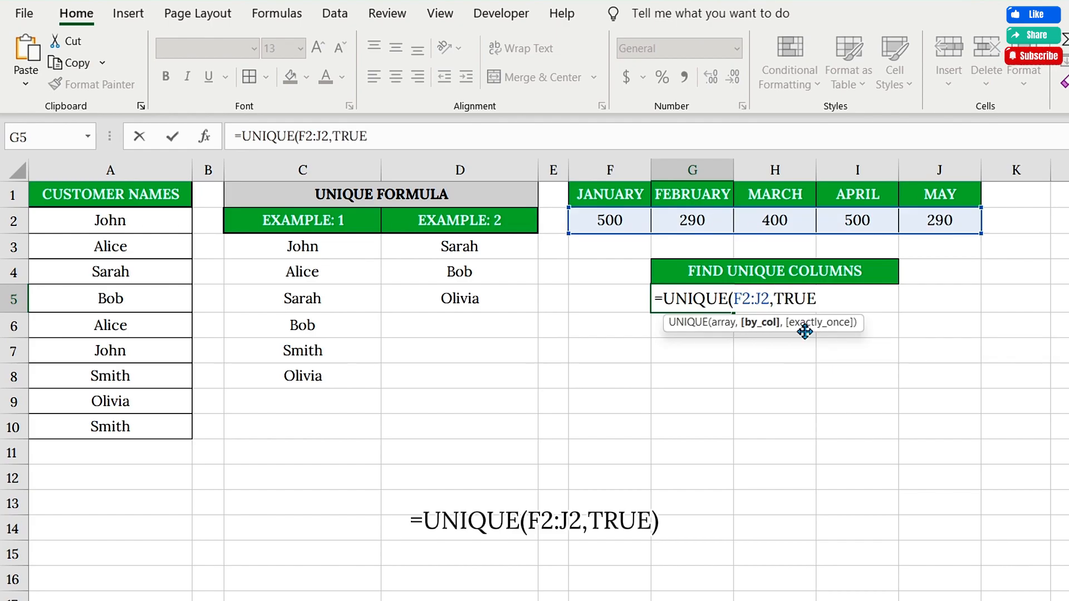
text())
key(Return)
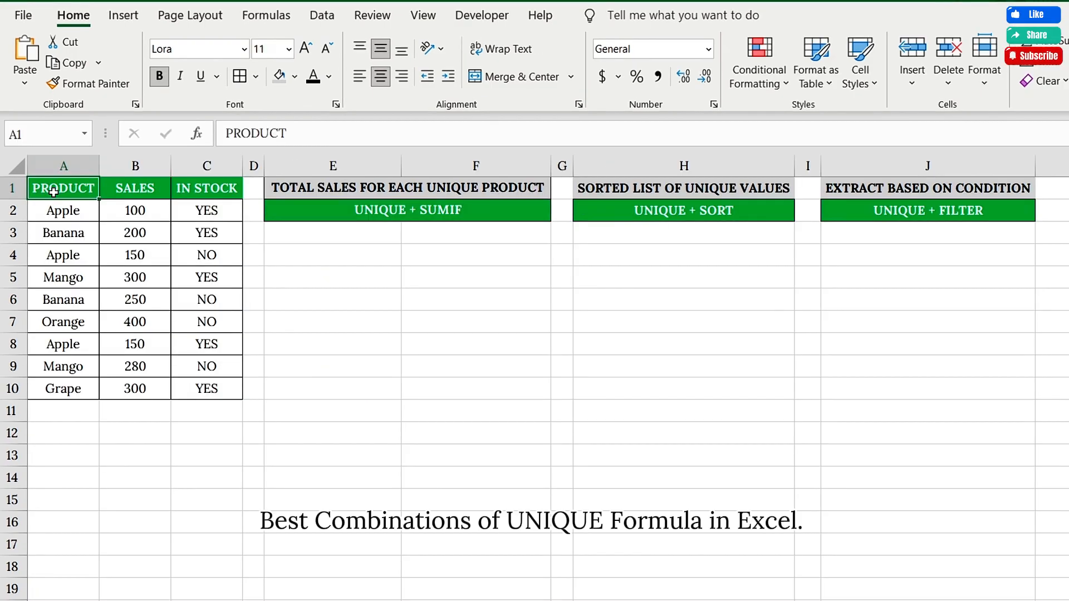
List the distinct products in E3 with =UNIQUE(A2:A10) under UNIQUE + SUMIF
click(350, 213)
click(683, 212)
click(913, 210)
click(395, 214)
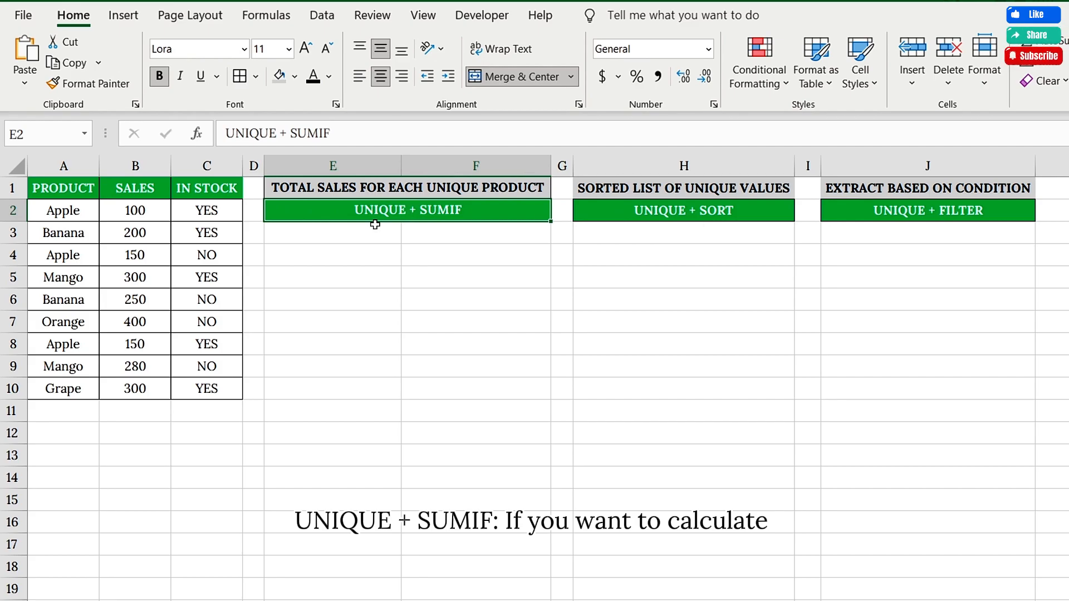
click(392, 187)
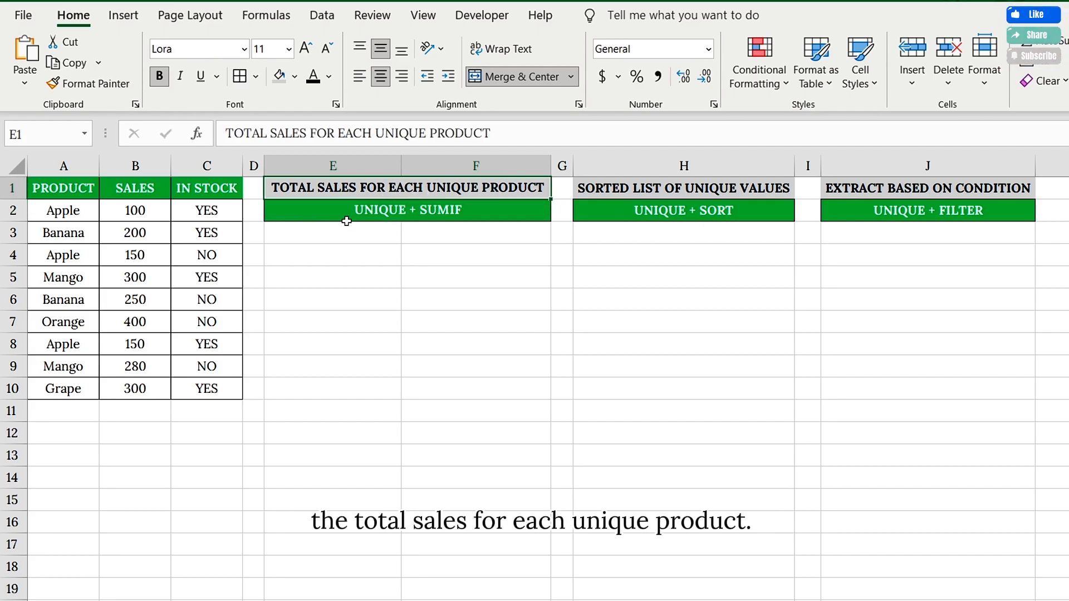
click(337, 237)
text(=)
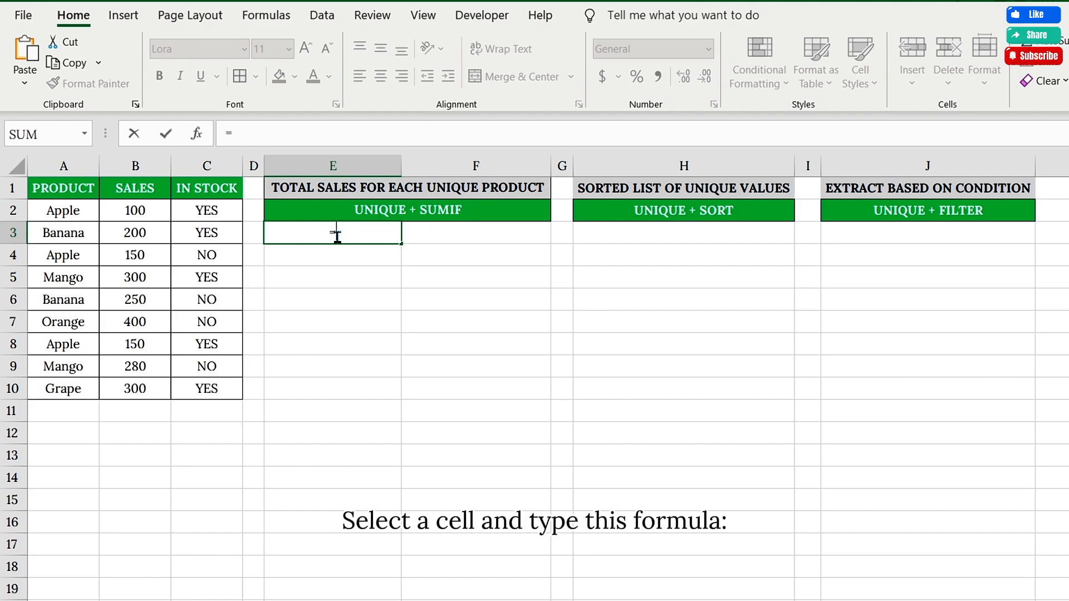
text(UNIQ)
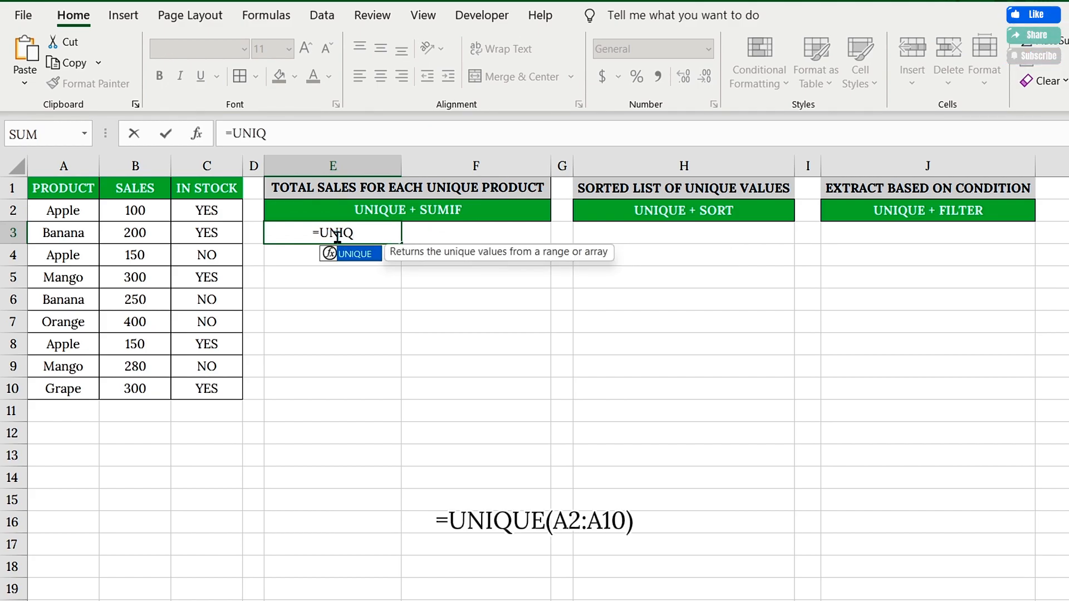
double_click(348, 252)
drag(63, 212, 56, 383)
text())
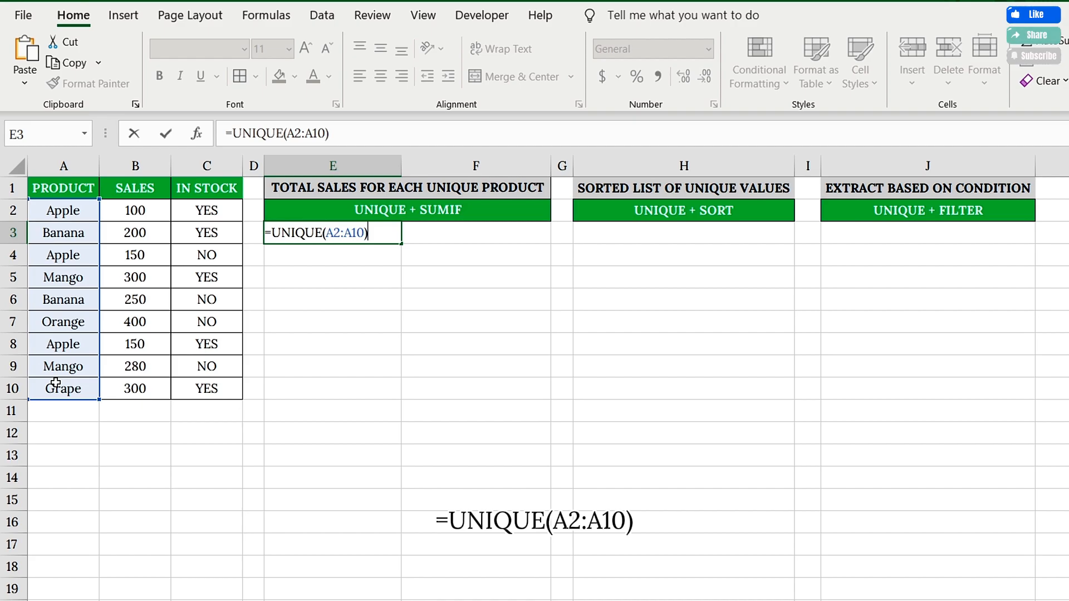
key(Return)
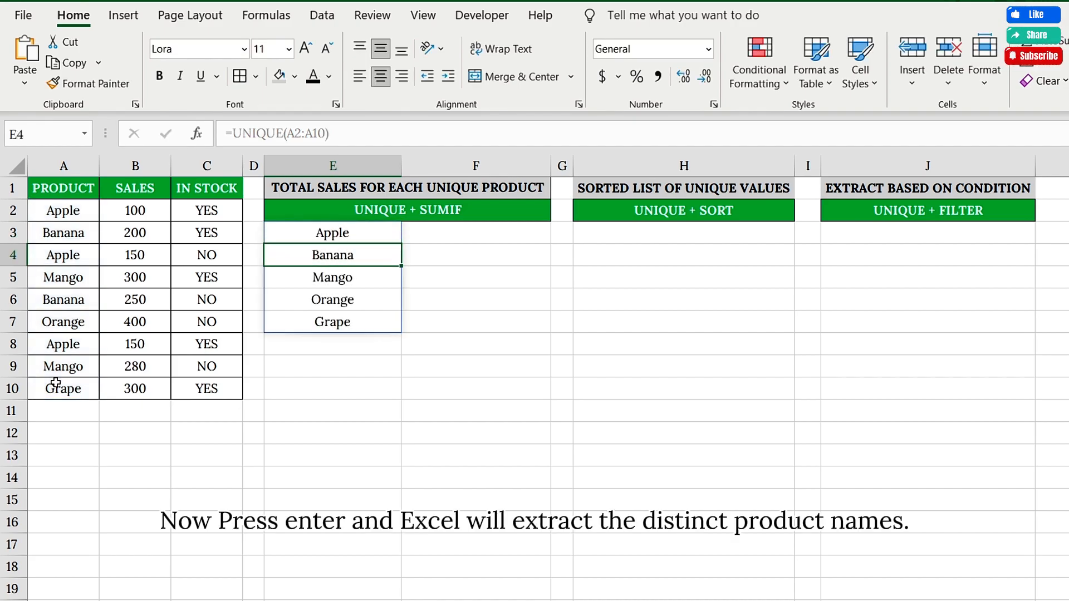
Fill =SUMIF(A2:A10,E3,B2:B10) from F3 to F7 for totals 400, 450, 580, 400, 300
click(445, 233)
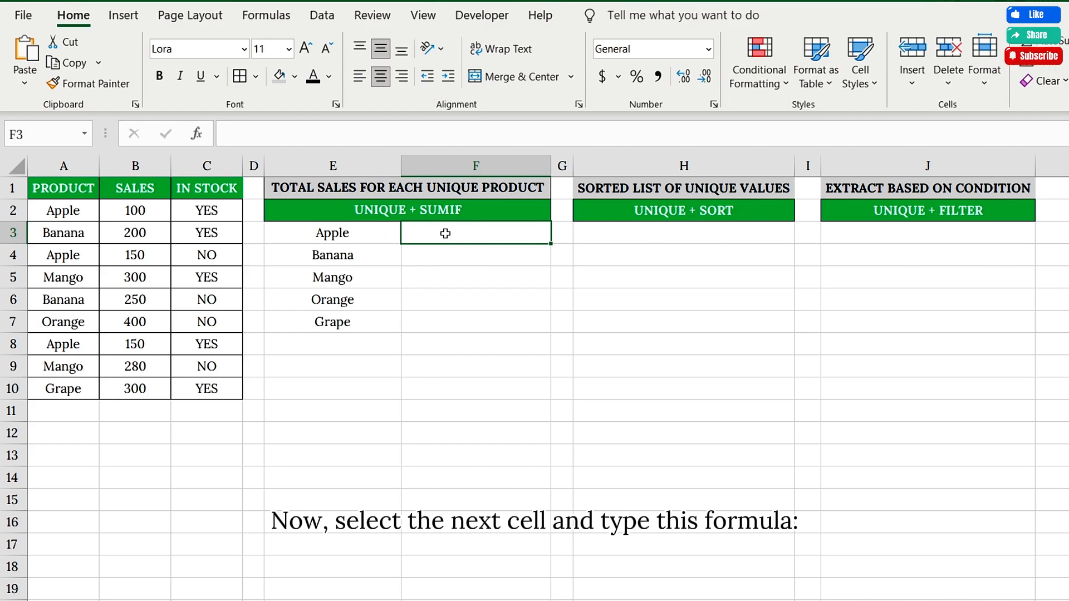
text(=SUMIF()
drag(63, 210, 70, 382)
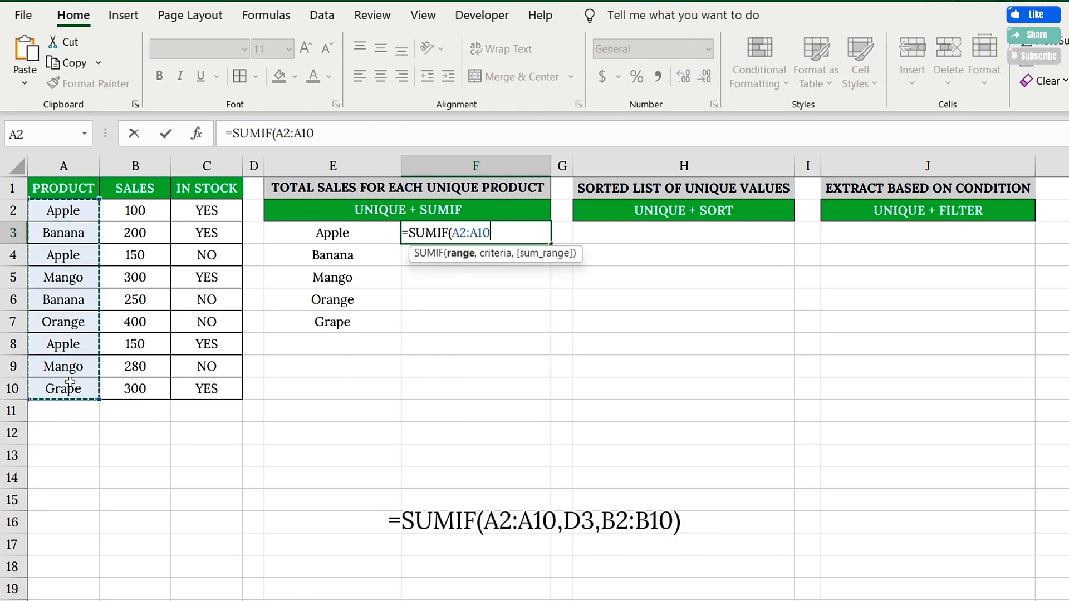
text(,)
click(309, 233)
text(,)
drag(135, 210, 136, 384)
text())
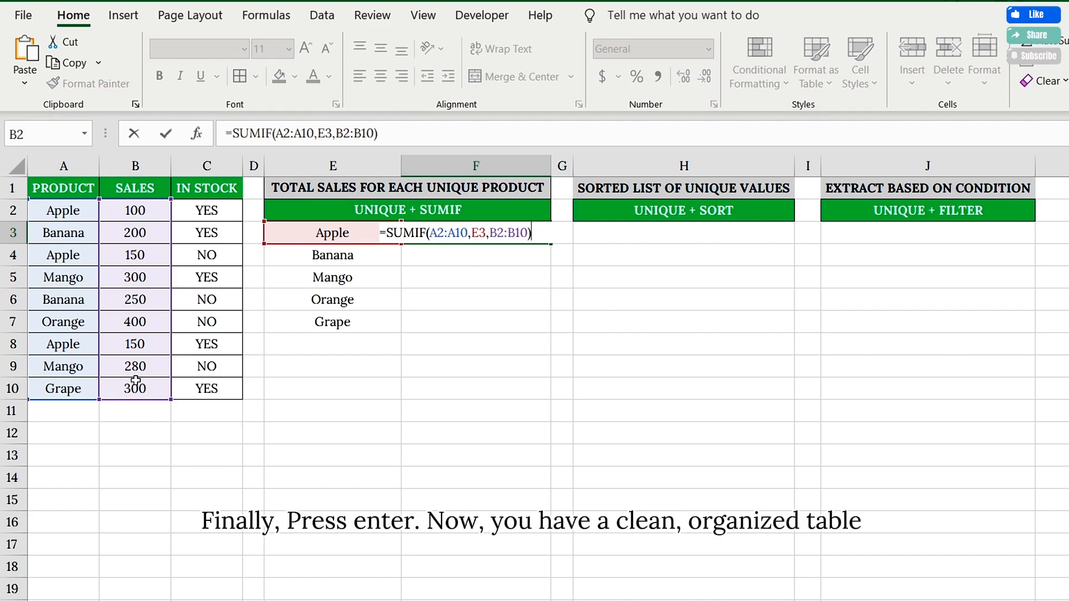
key(Return)
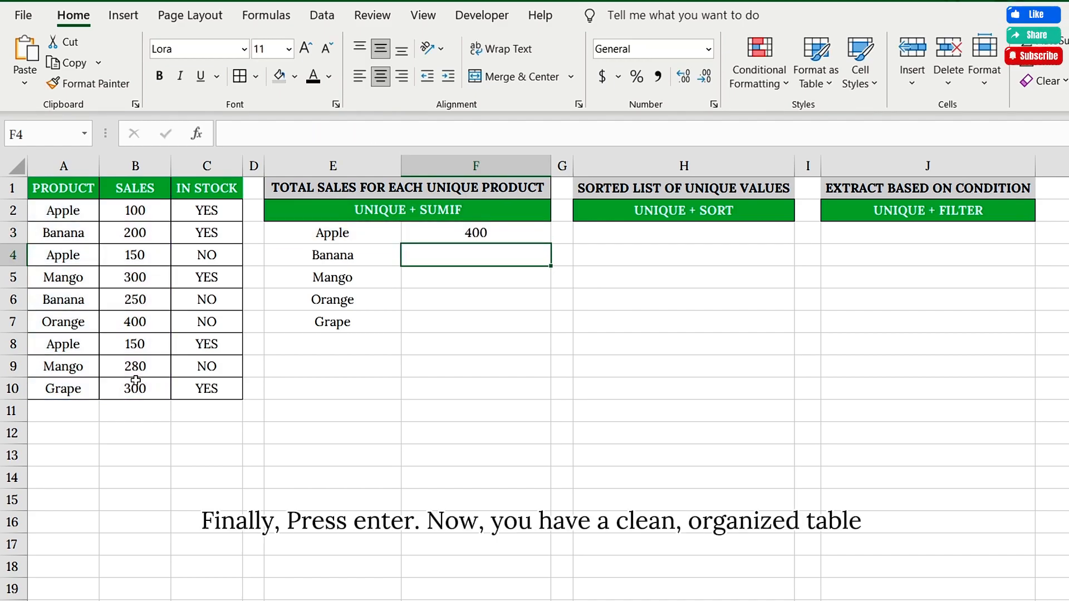
click(477, 232)
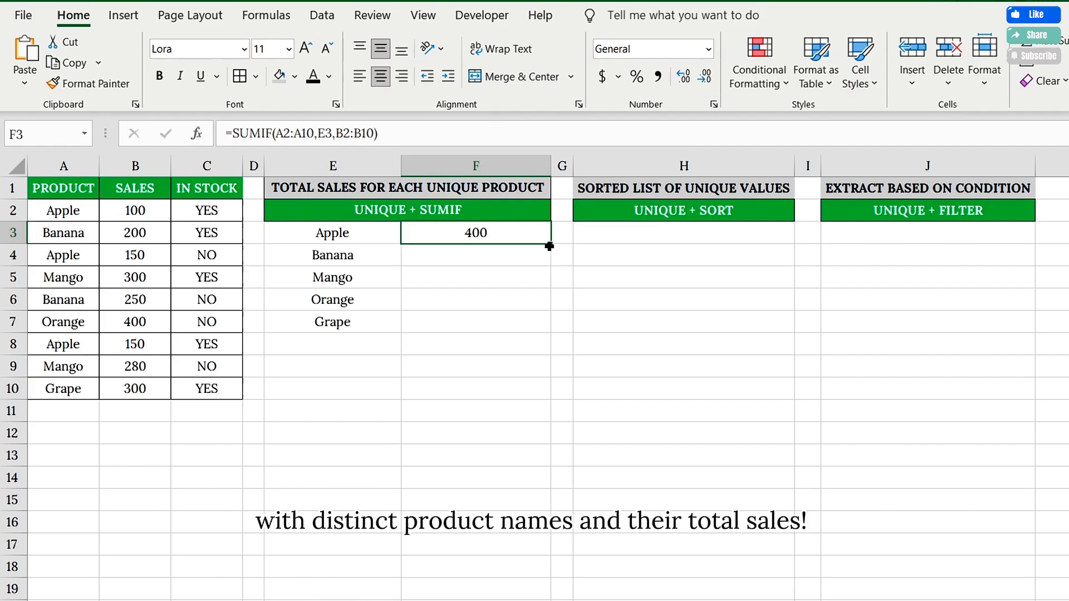
drag(549, 246, 552, 328)
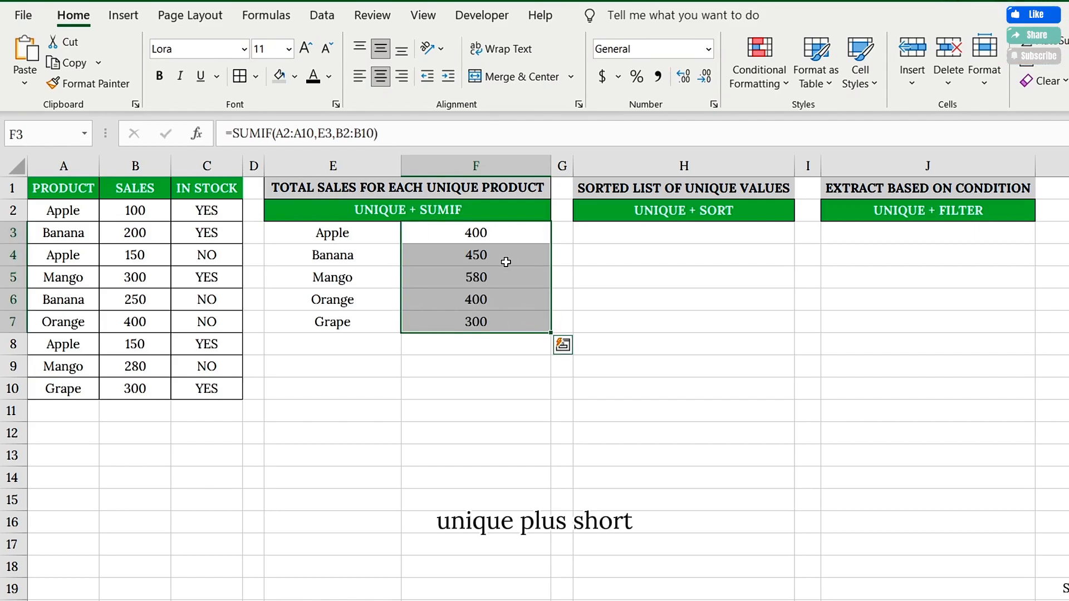
Enter =SORT(UNIQUE(A2:A10)) in H3 to list Apple, Banana, Grape, Mango, Orange
click(681, 212)
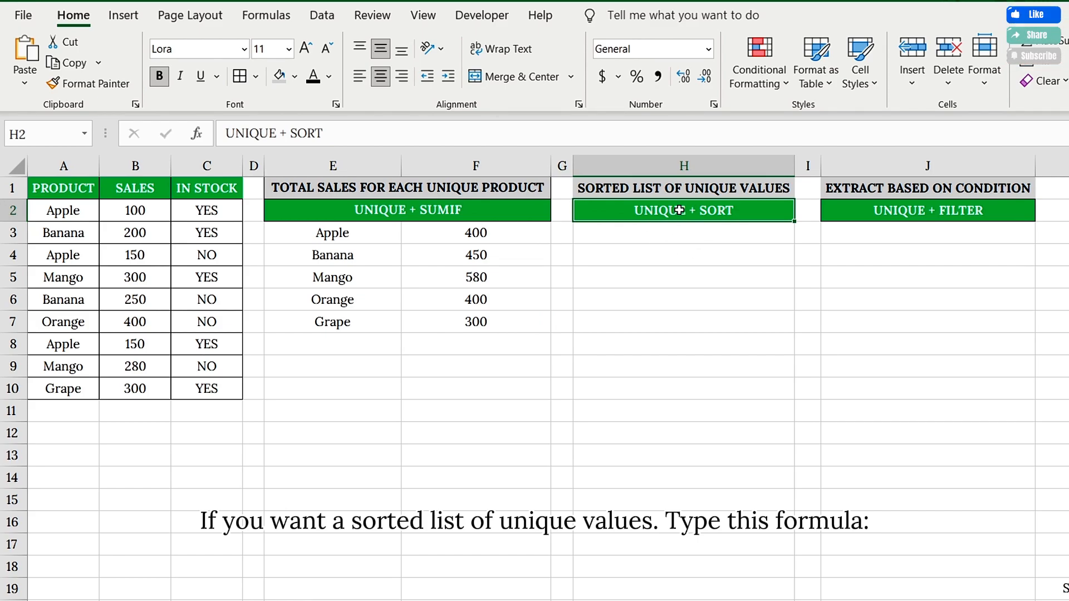
click(679, 231)
text(=SORT)
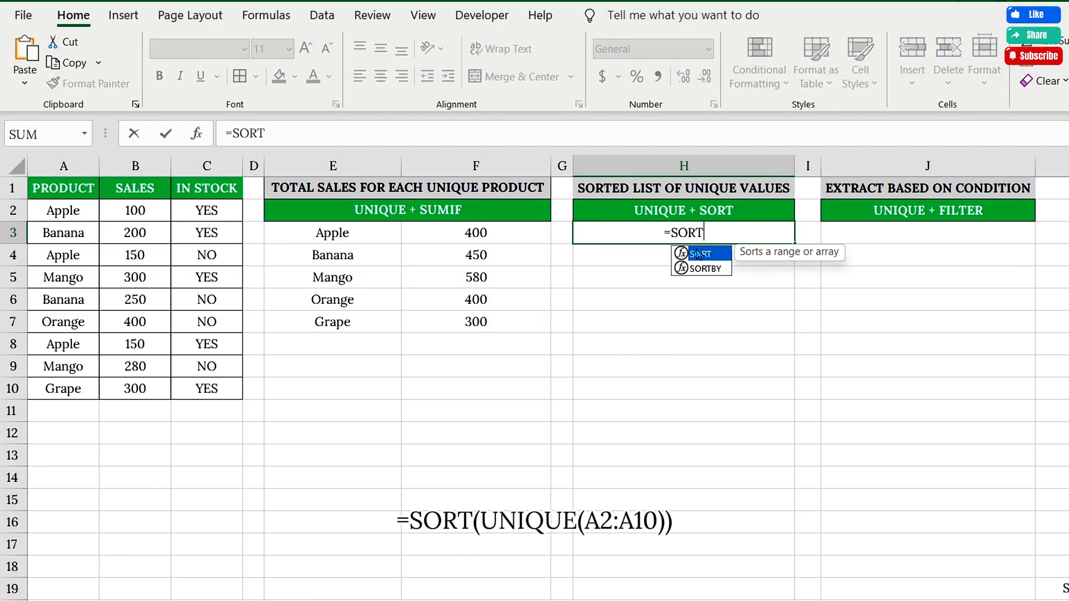
double_click(698, 254)
text(UNI)
double_click(641, 299)
drag(63, 212, 59, 383)
text()))
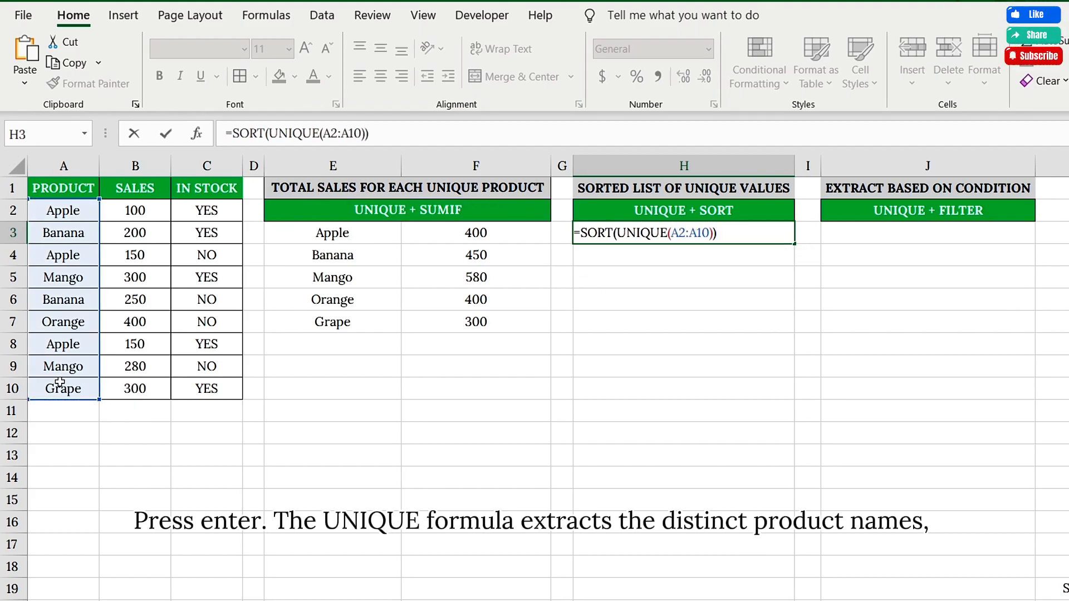
key(Return)
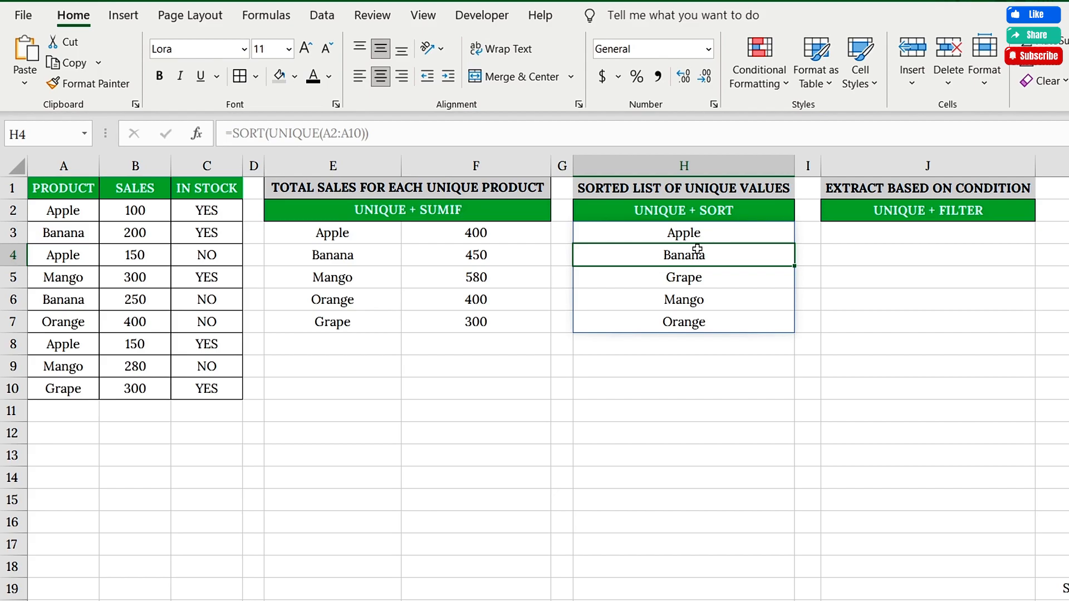
click(909, 217)
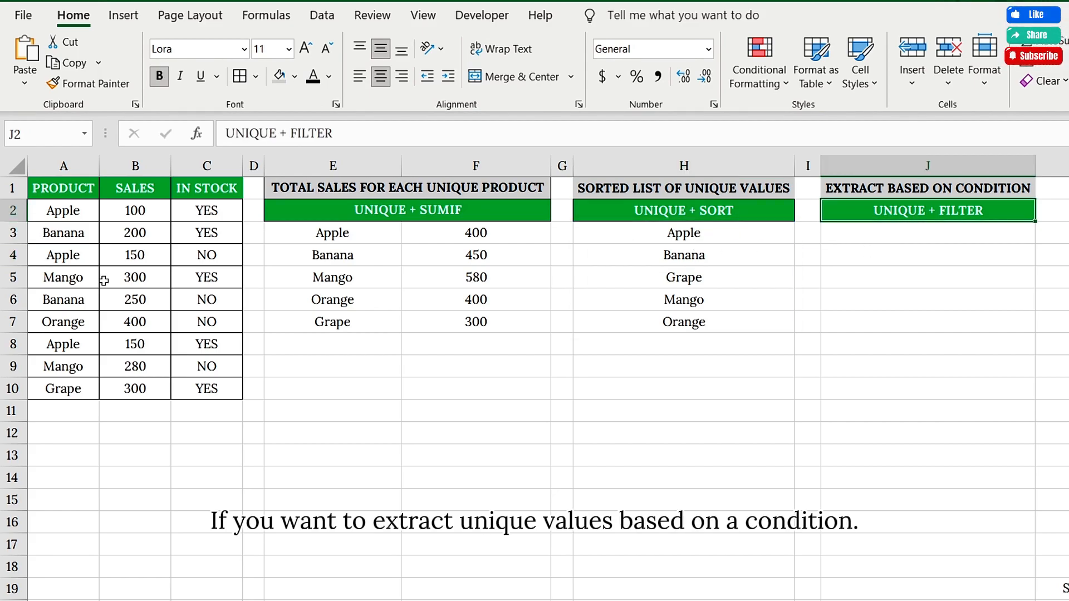
Enter =UNIQUE(FILTER(A2:A10,C2:C10="YES")) in J3 to list Apple, Banana, Mango, Grape
click(223, 193)
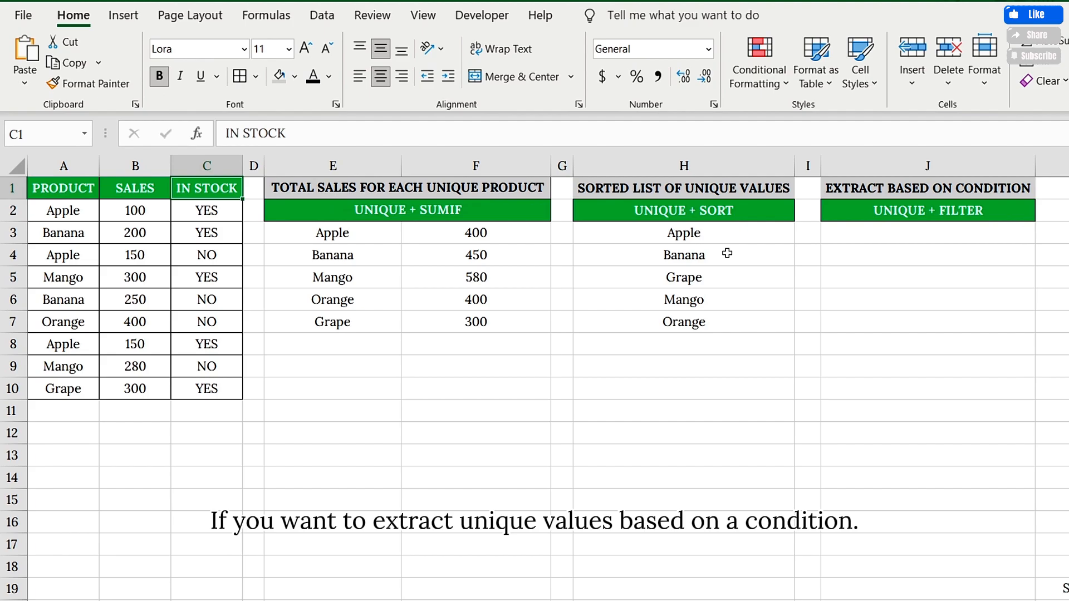
click(947, 239)
text(UNIQUE(FILTER()
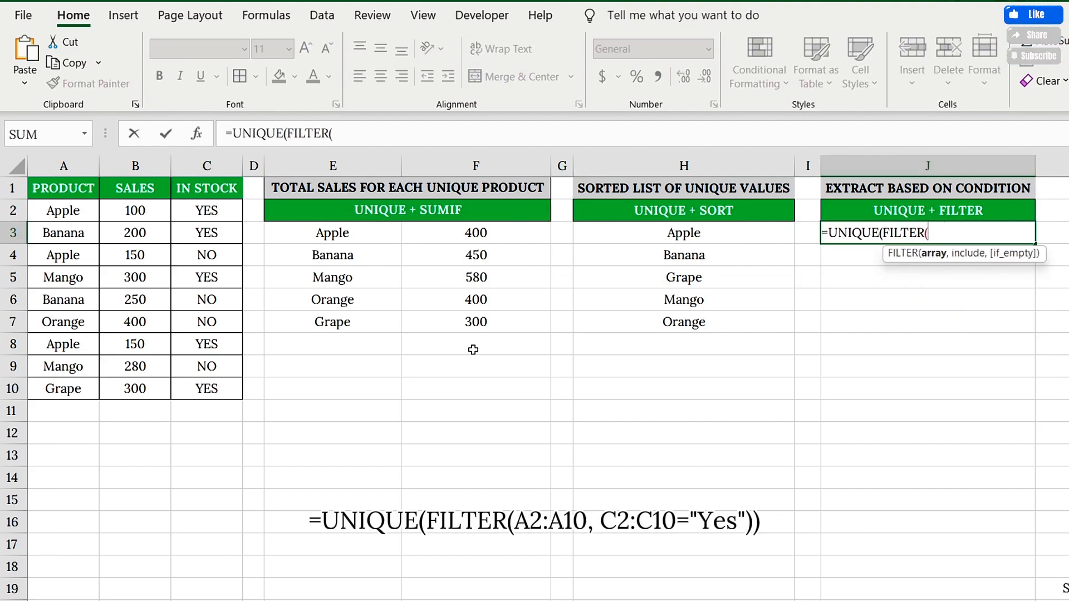
drag(63, 211, 63, 387)
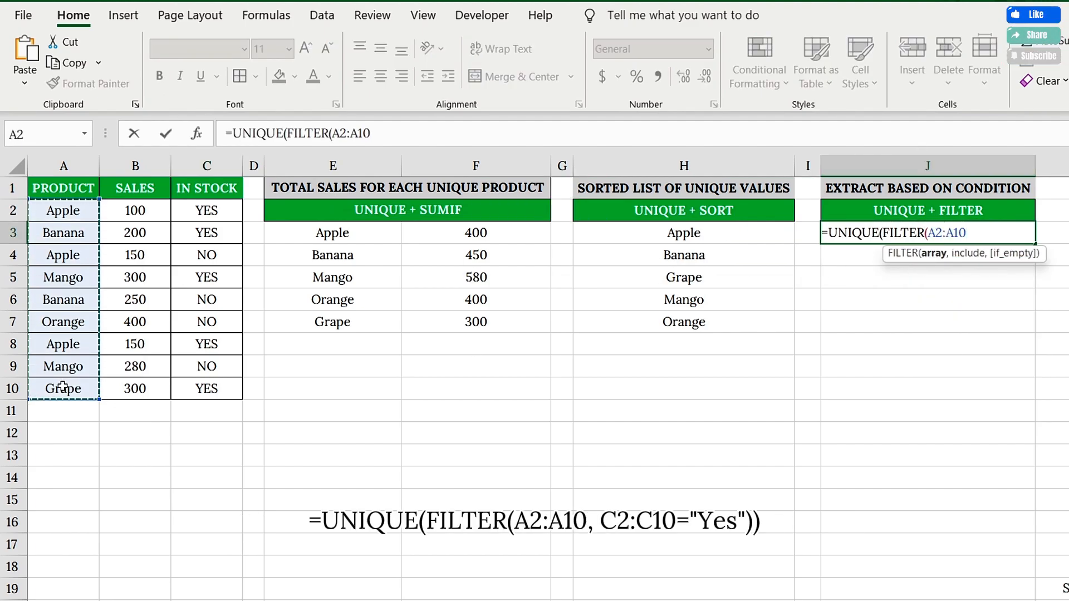
text(,)
drag(207, 211, 194, 385)
text(="YES")))
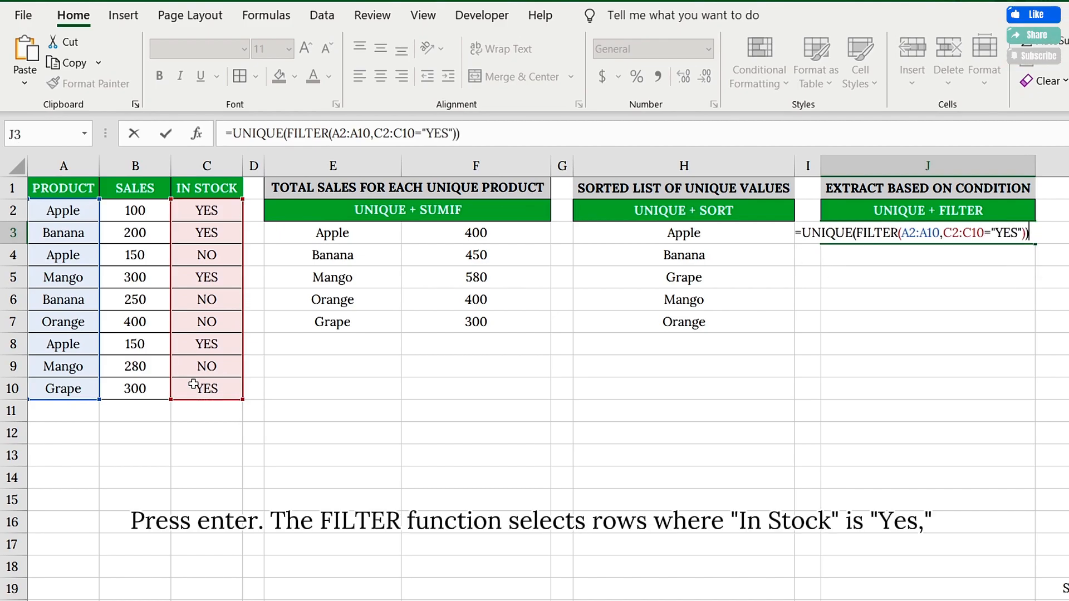
key(Return)
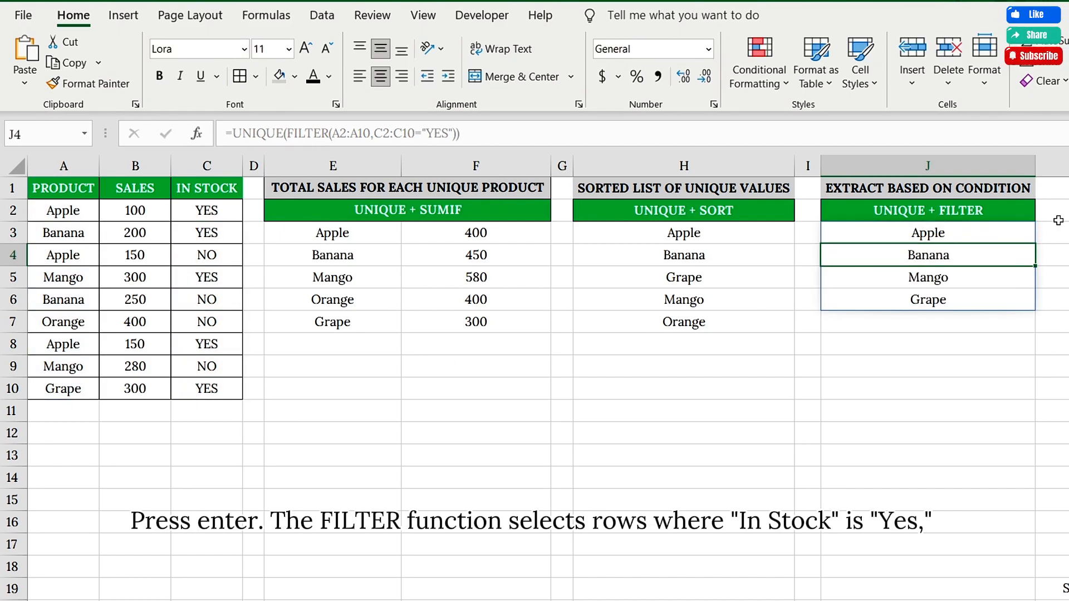
click(928, 234)
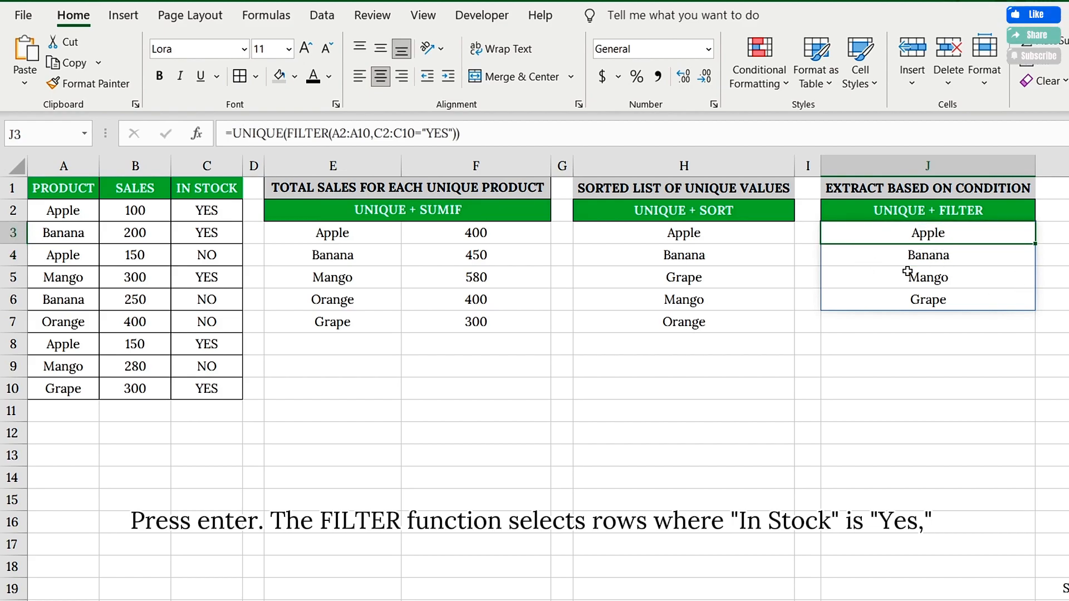